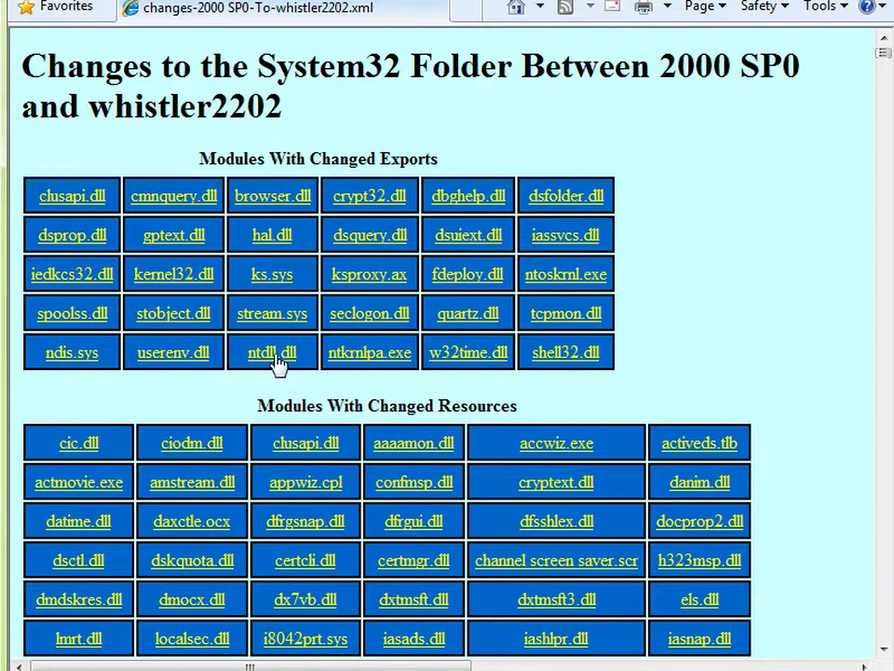
Jump to the ntdll.dll table and select three of its added function names.
{"action": "left_click", "coordinate": [275, 355]}
{"action": "left_click_drag", "start_coordinate": [93, 193], "coordinate": [186, 255]}
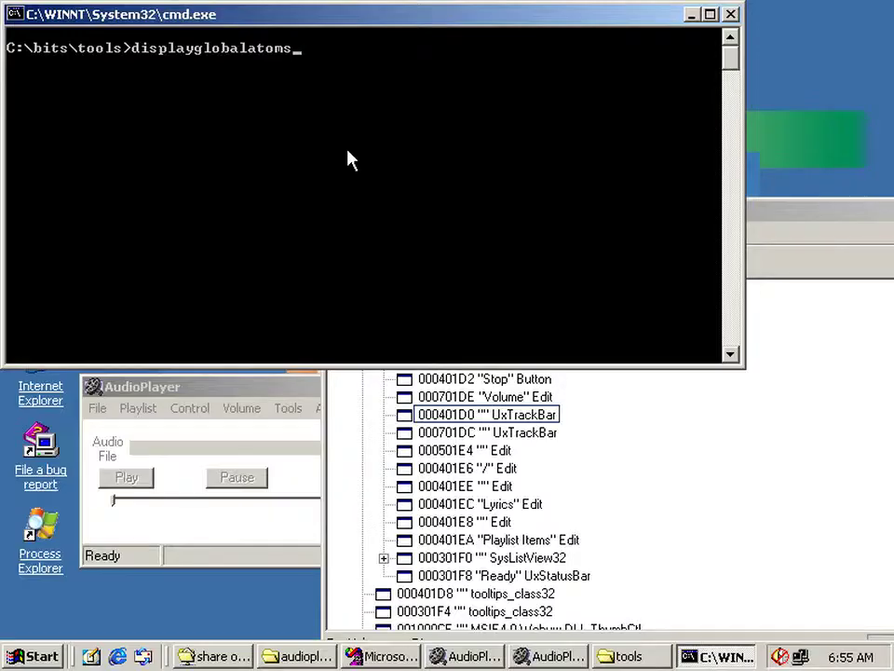
{"action": "key", "text": "Return"}
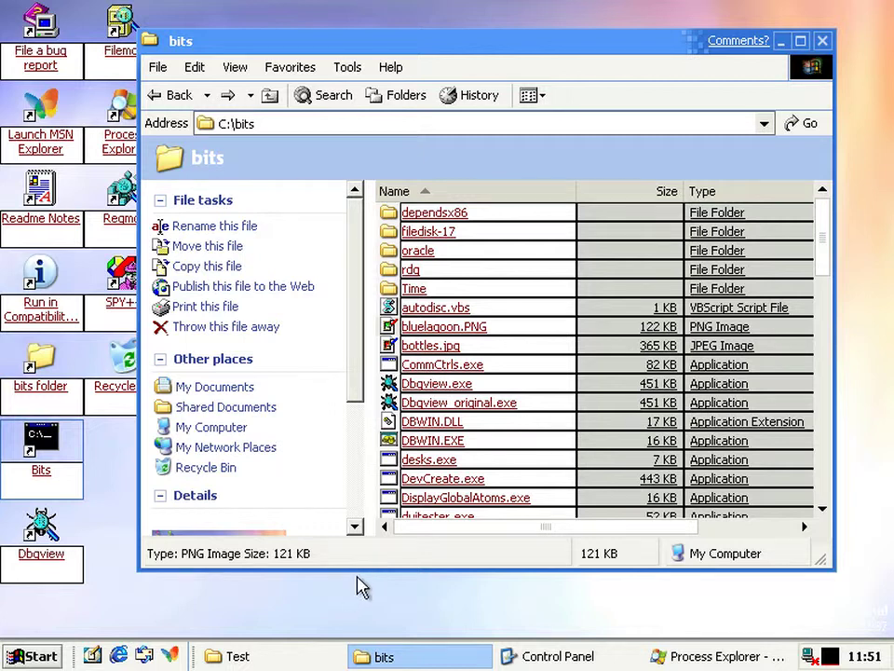
Open Desktop Cleanup from Display Properties' Desktop Items, with 60-day automatic cleanup on.
{"action": "right_click", "coordinate": [352, 600]}
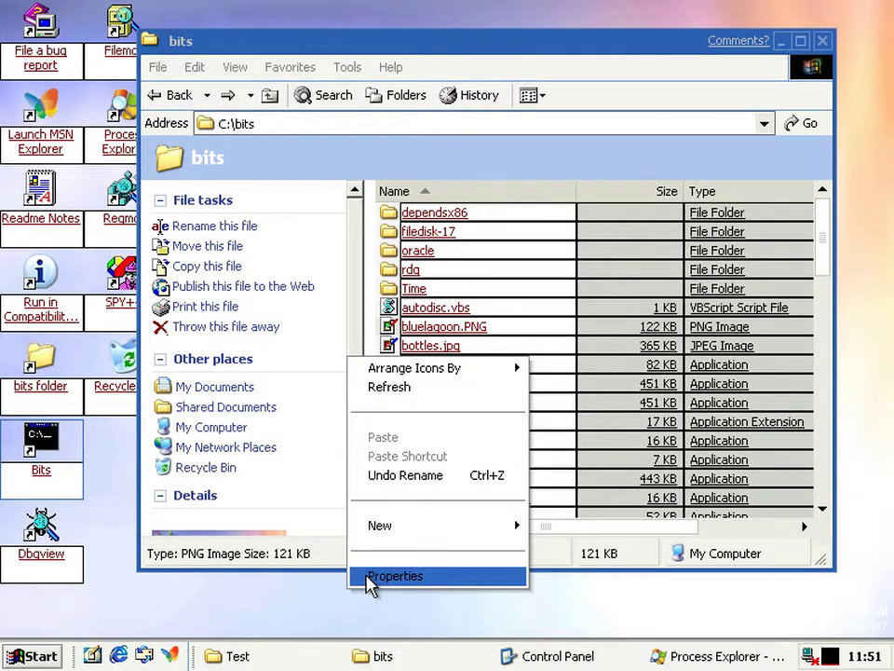
{"action": "left_click", "coordinate": [369, 583]}
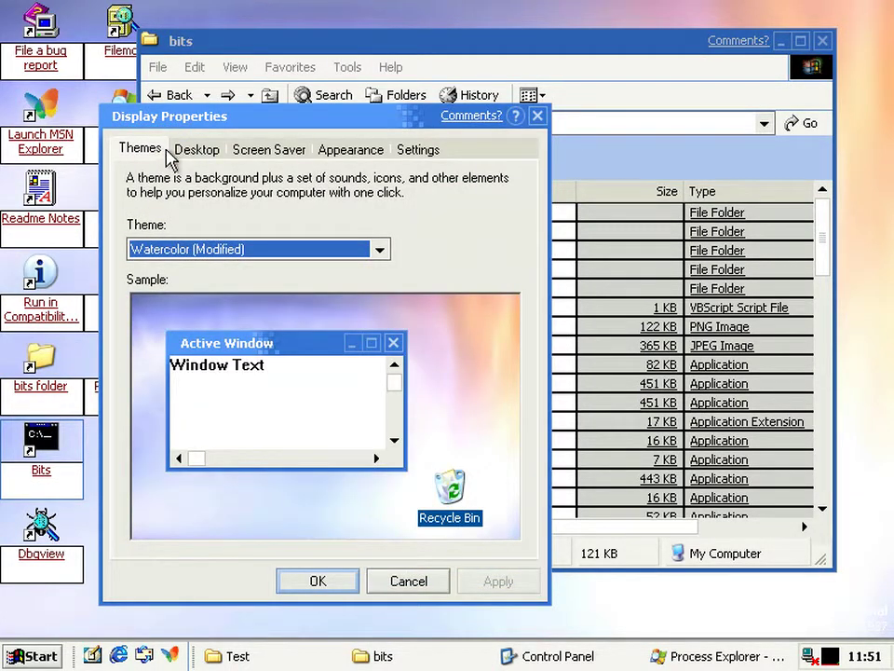
{"action": "left_click", "coordinate": [185, 153]}
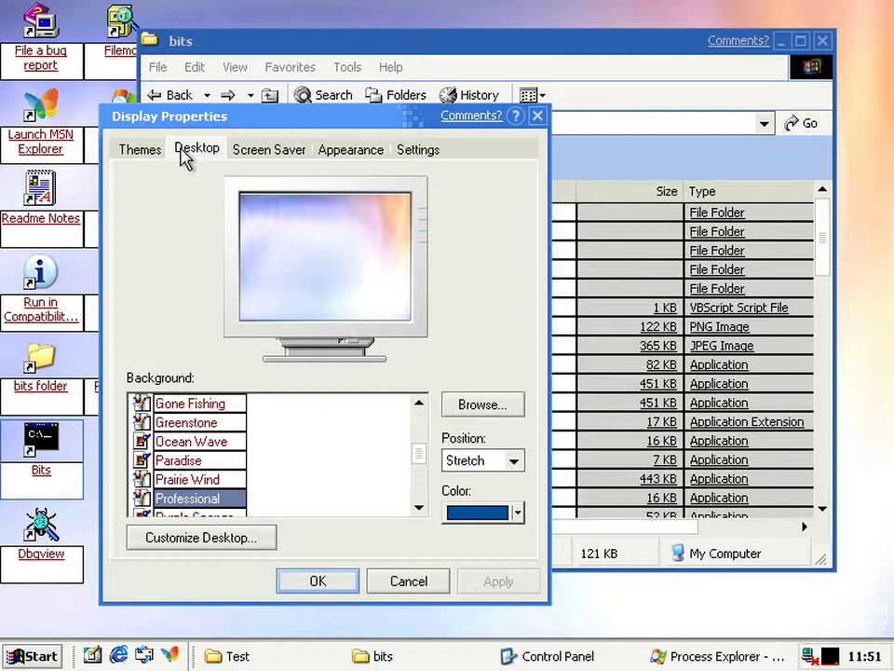
{"action": "left_click", "coordinate": [234, 551]}
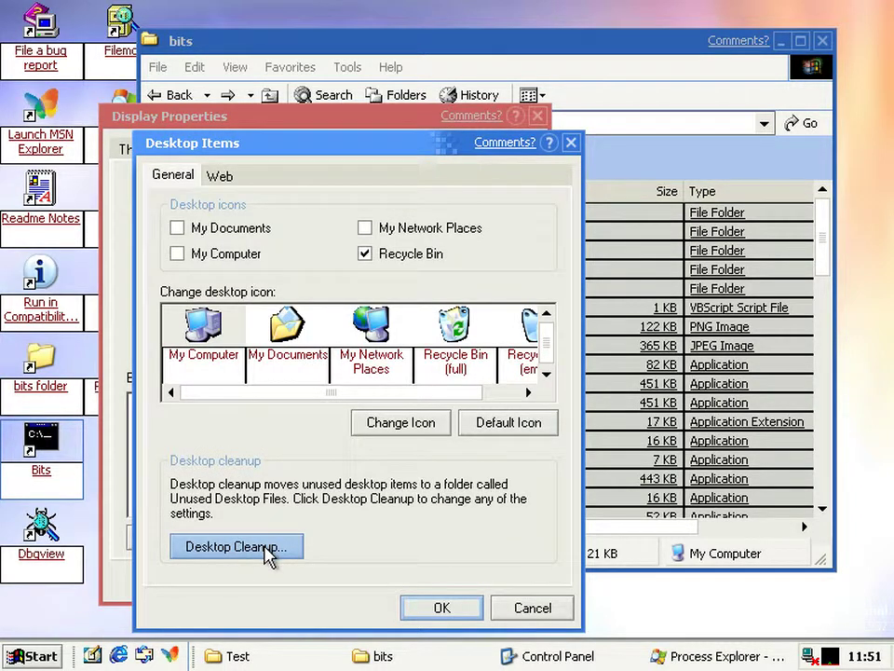
{"action": "left_click", "coordinate": [269, 556]}
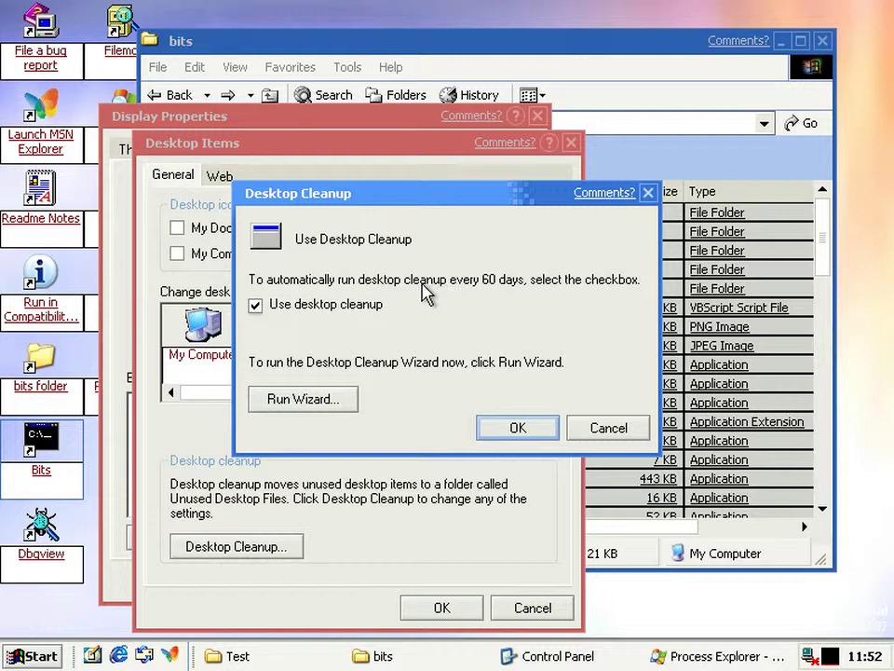
Start the Desktop Cleanup Wizard, advance to shortcut selection, then show the desktop.
{"action": "left_click", "coordinate": [305, 407]}
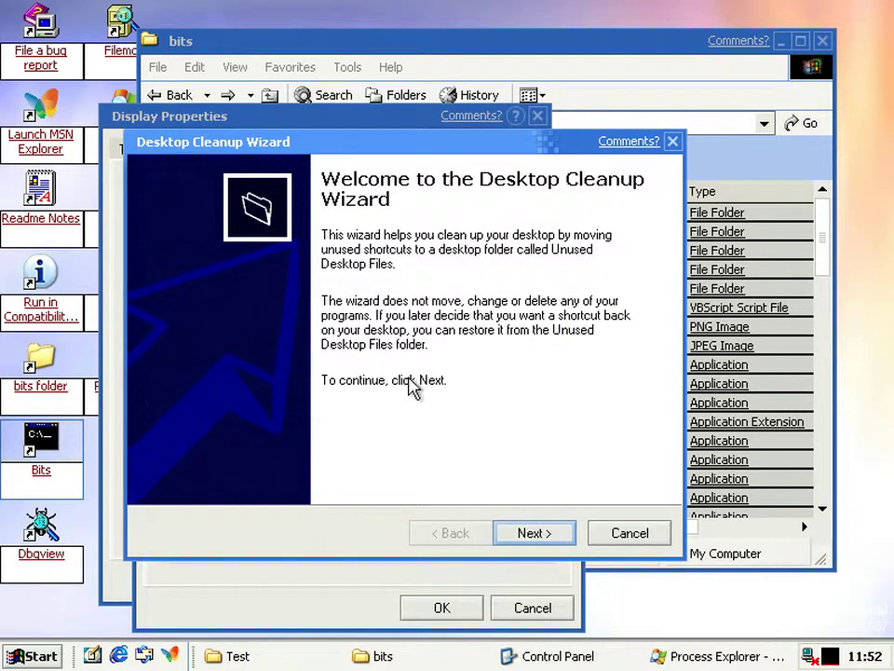
{"action": "left_click", "coordinate": [528, 537]}
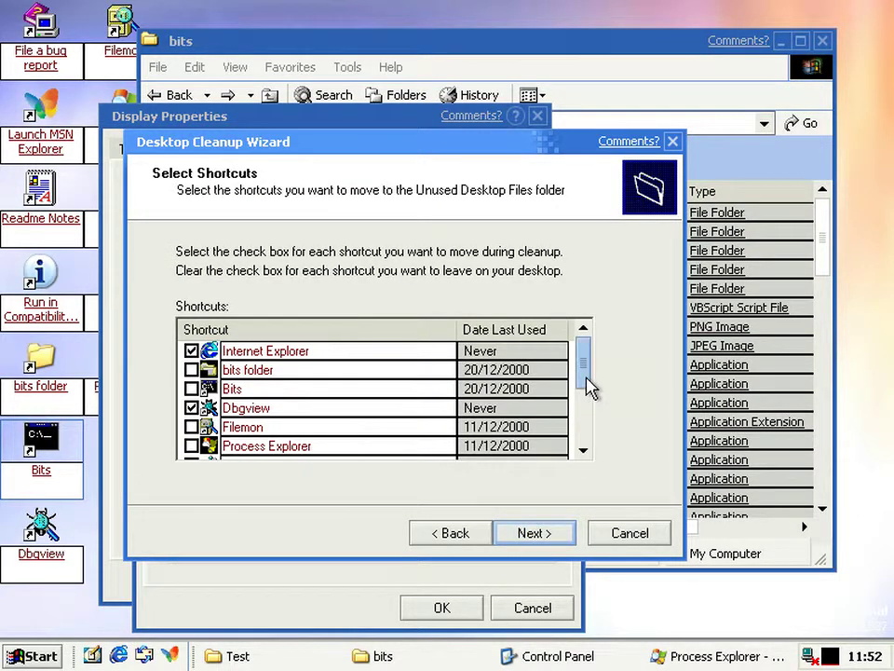
{"action": "mouse_move", "coordinate": [589, 387]}
{"action": "left_mouse_down"}
{"action": "mouse_move", "coordinate": [589, 441]}
{"action": "mouse_move", "coordinate": [585, 351]}
{"action": "mouse_move", "coordinate": [587, 410]}
{"action": "left_mouse_up"}
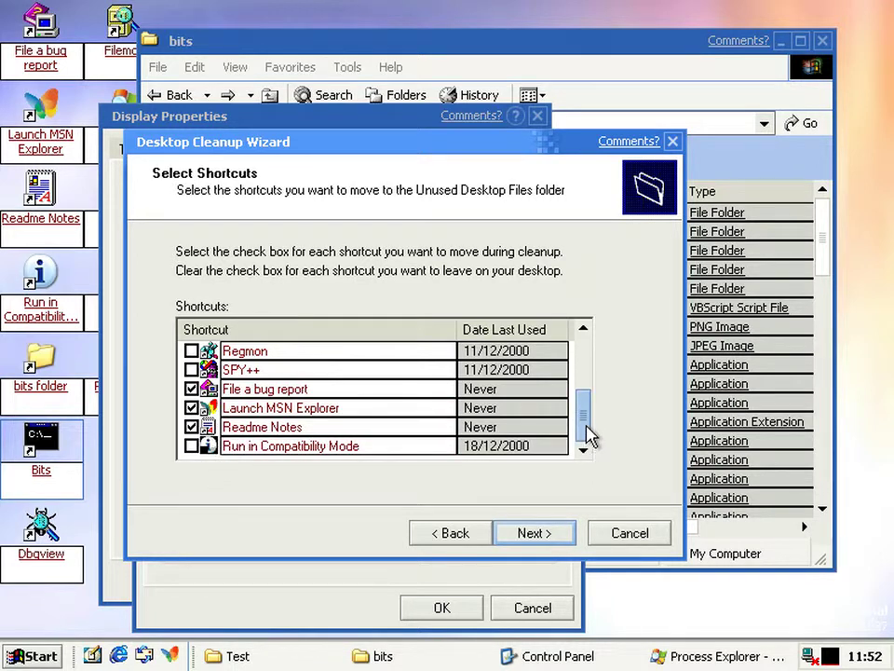
{"action": "left_click_drag", "start_coordinate": [591, 431], "coordinate": [593, 372]}
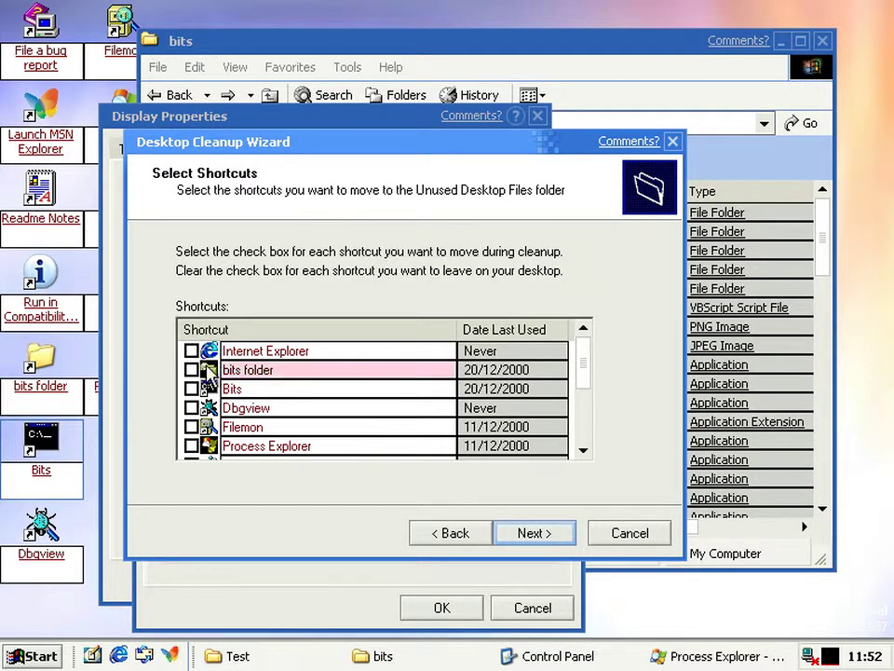
{"action": "key", "text": "super+d"}
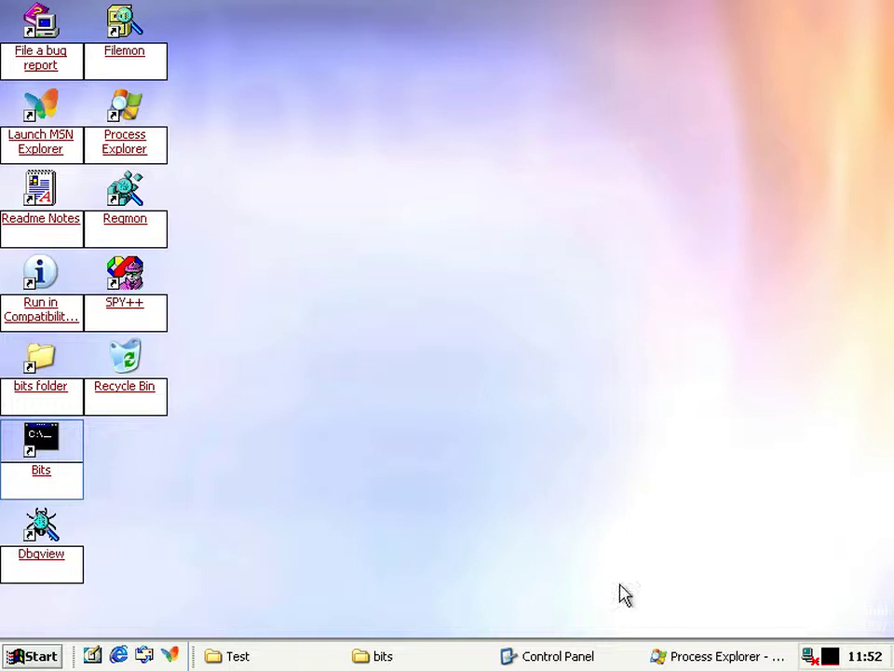
Switch back to the cleanup wizard and move its window further right.
{"action": "key", "text": "alt+Tab"}
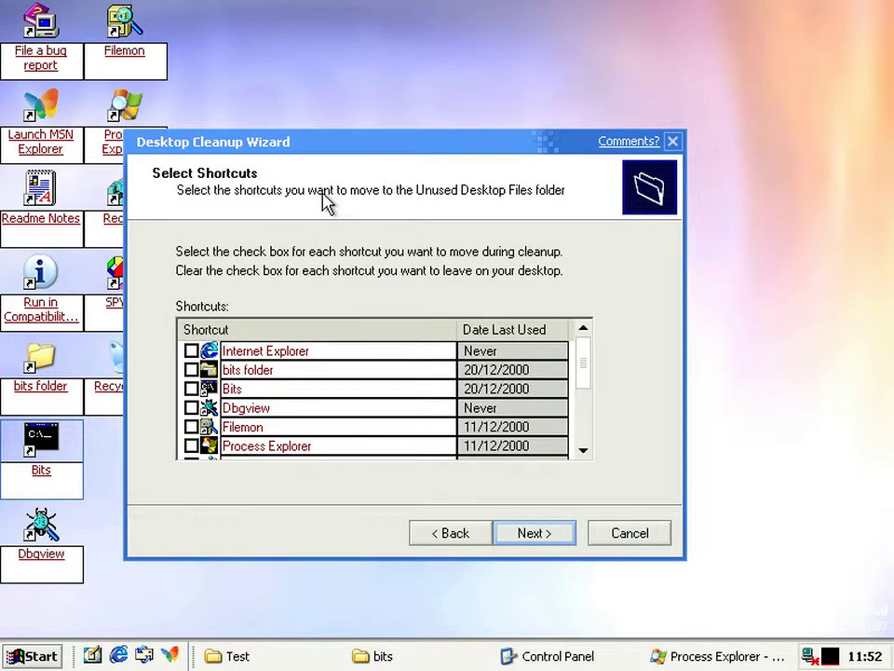
{"action": "left_click_drag", "start_coordinate": [315, 151], "coordinate": [473, 127]}
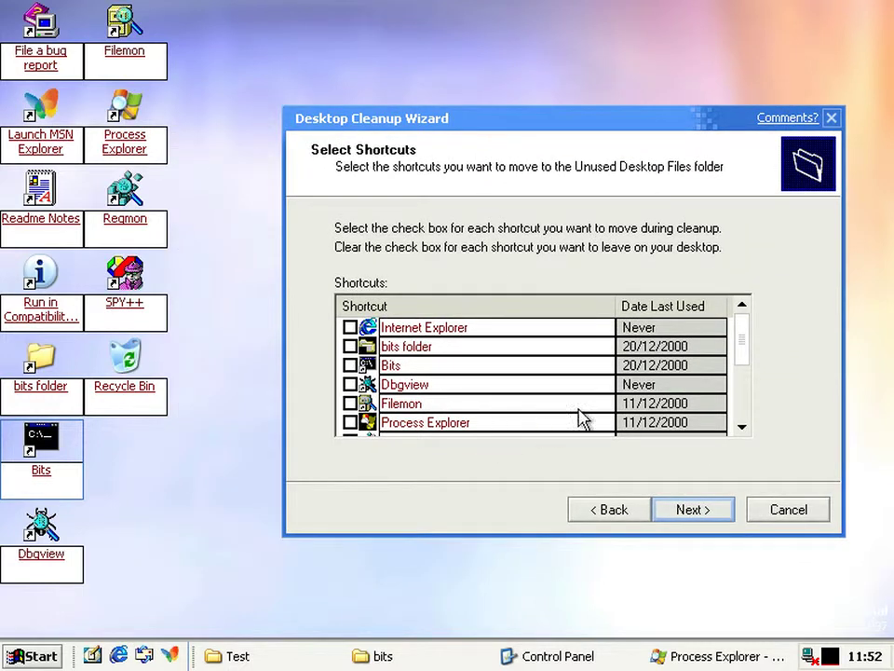
{"action": "mouse_move", "coordinate": [743, 362]}
{"action": "left_mouse_down"}
{"action": "mouse_move", "coordinate": [745, 414]}
{"action": "mouse_move", "coordinate": [746, 335]}
{"action": "left_mouse_up"}
Keep File a bug report and Launch MSN Explorer, and finish moving Internet Explorer.
{"action": "left_click", "coordinate": [687, 519]}
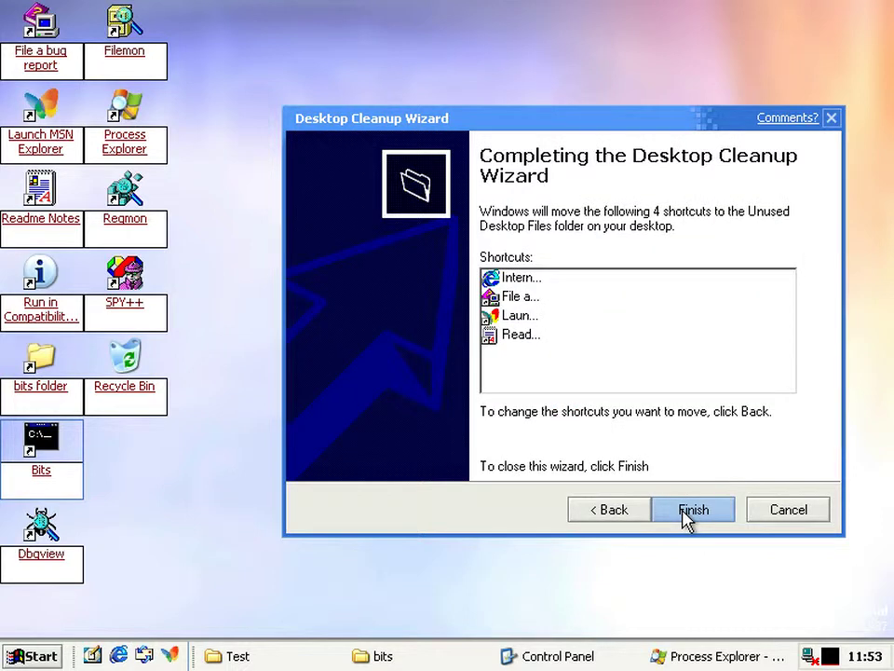
{"action": "left_click", "coordinate": [623, 515]}
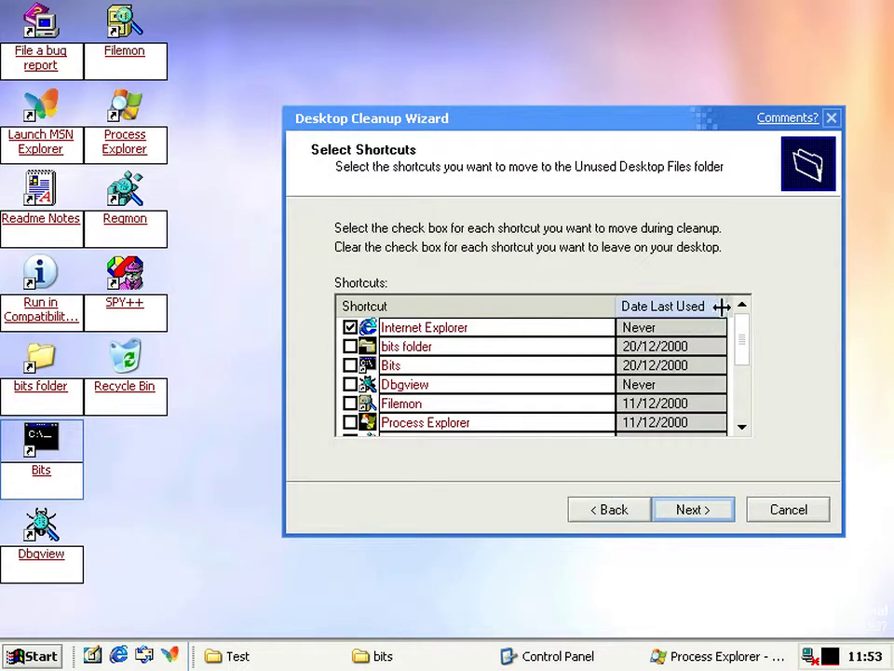
{"action": "left_click", "coordinate": [741, 392]}
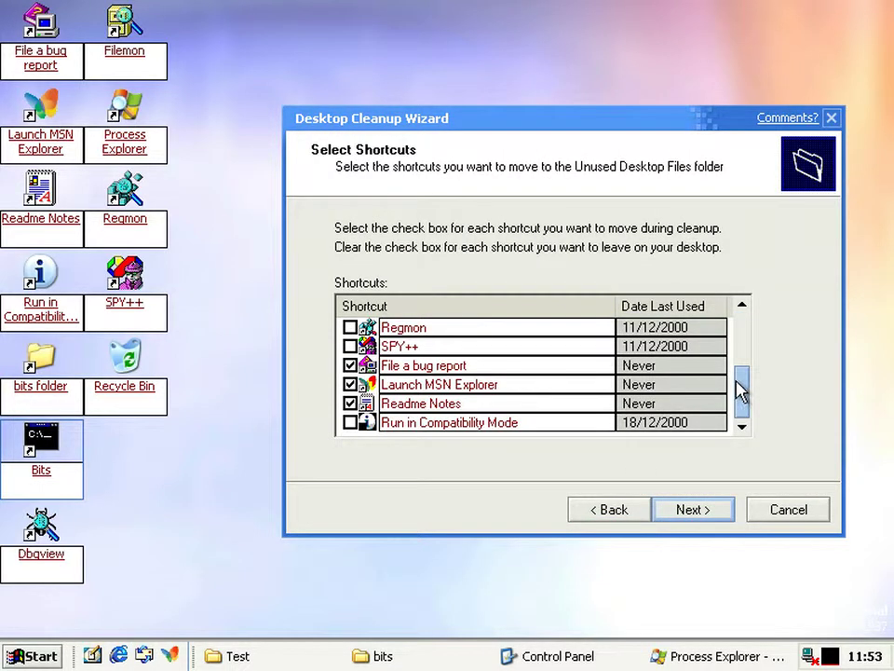
{"action": "left_click", "coordinate": [350, 384]}
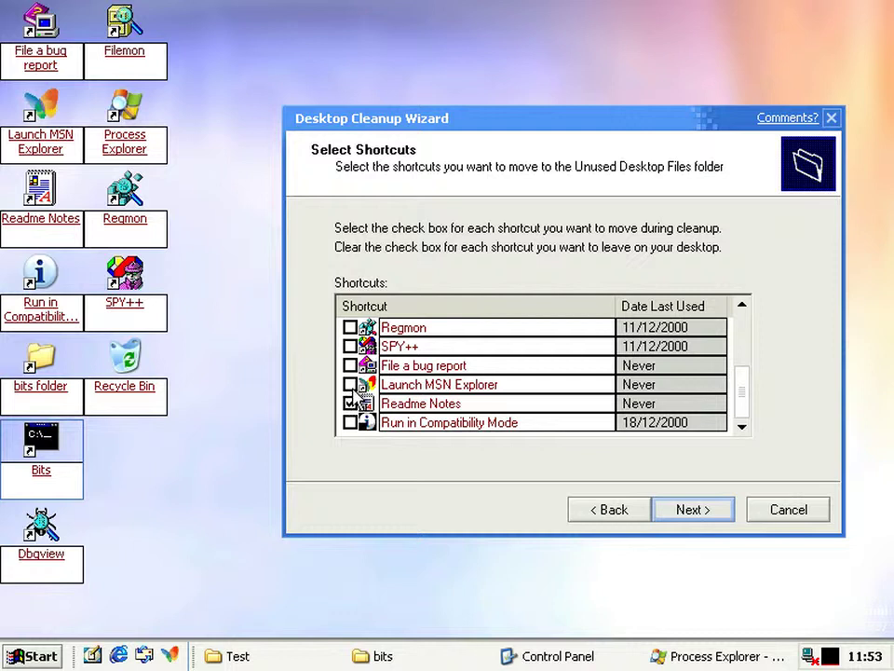
{"action": "left_click", "coordinate": [693, 514]}
{"action": "left_click", "coordinate": [694, 510]}
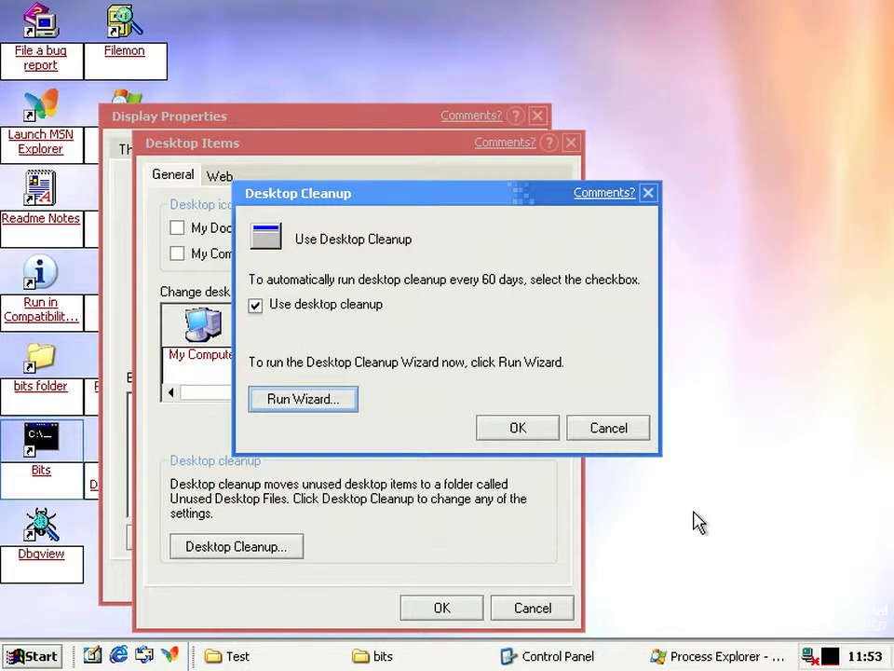
Close the Desktop Cleanup, Desktop Items and Display Properties dialogs.
{"action": "left_click", "coordinate": [515, 426]}
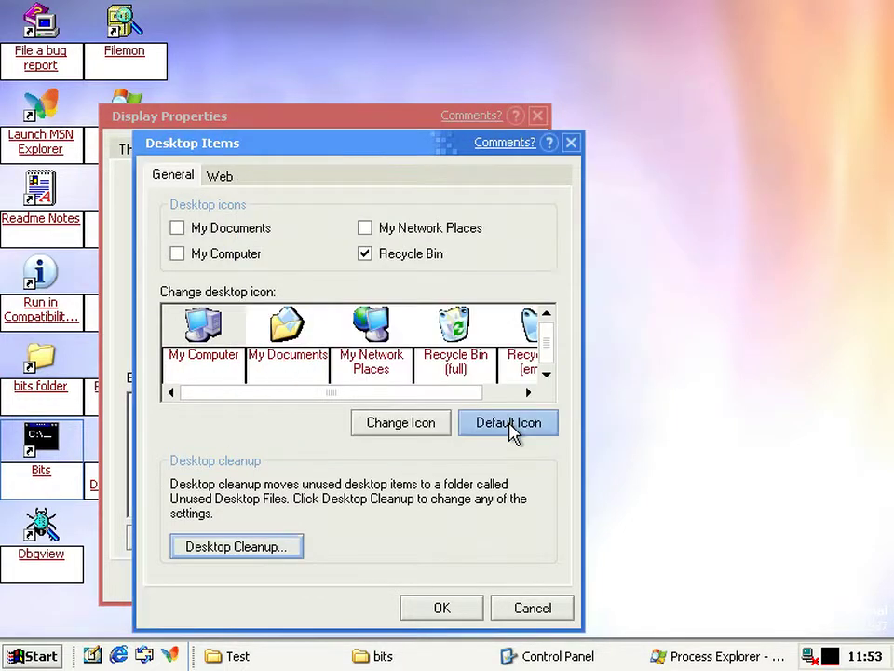
{"action": "left_click", "coordinate": [461, 610]}
{"action": "left_click", "coordinate": [354, 587]}
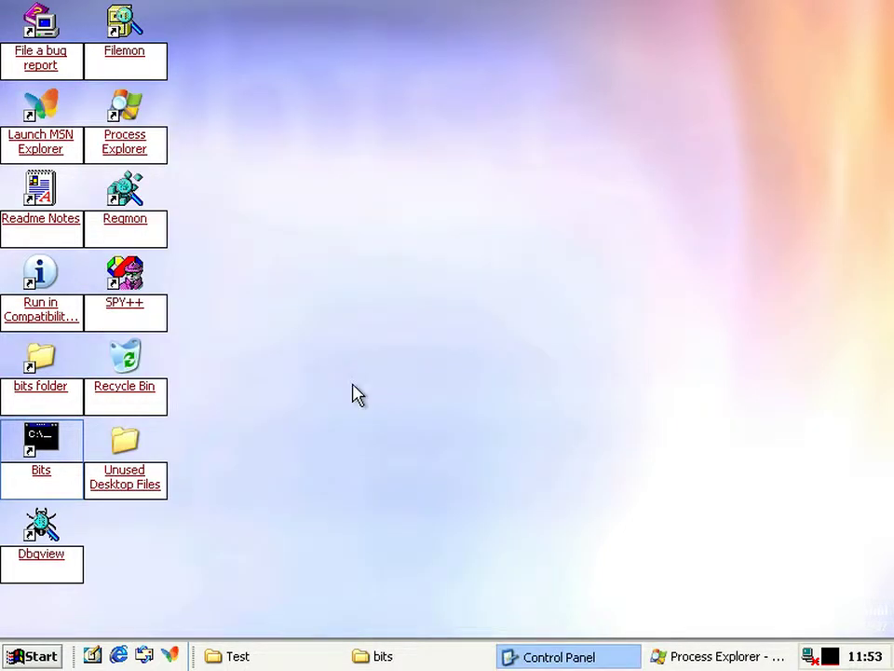
Open the Unused Desktop Files folder and switch its view to Icons.
{"action": "left_click", "coordinate": [133, 480]}
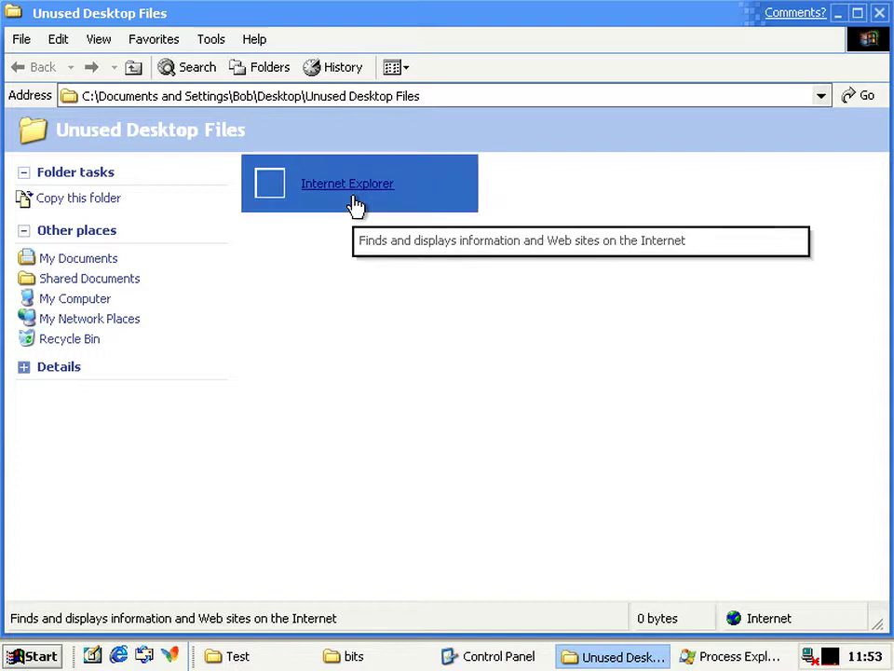
{"action": "left_click", "coordinate": [368, 329]}
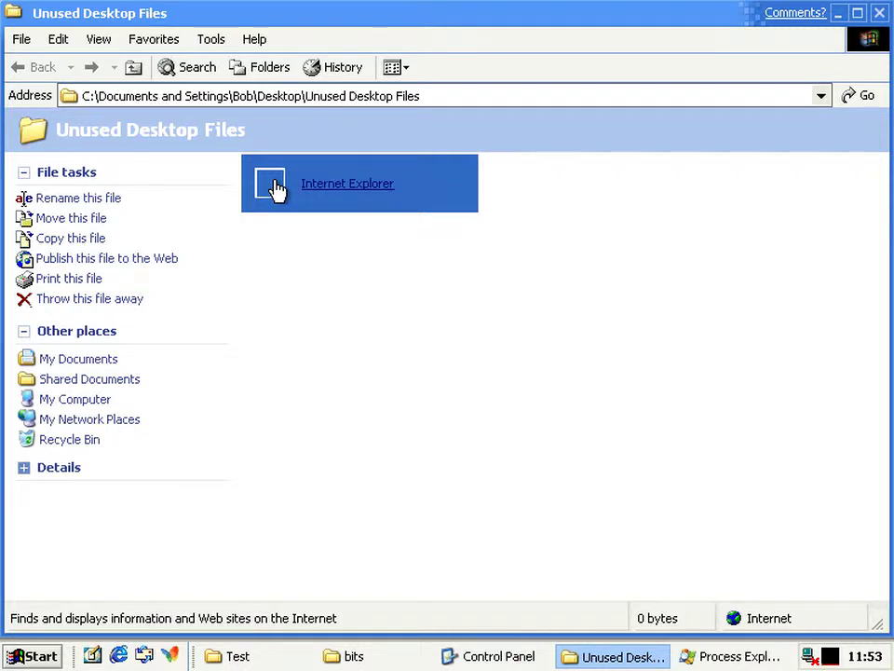
{"action": "left_click", "coordinate": [396, 67]}
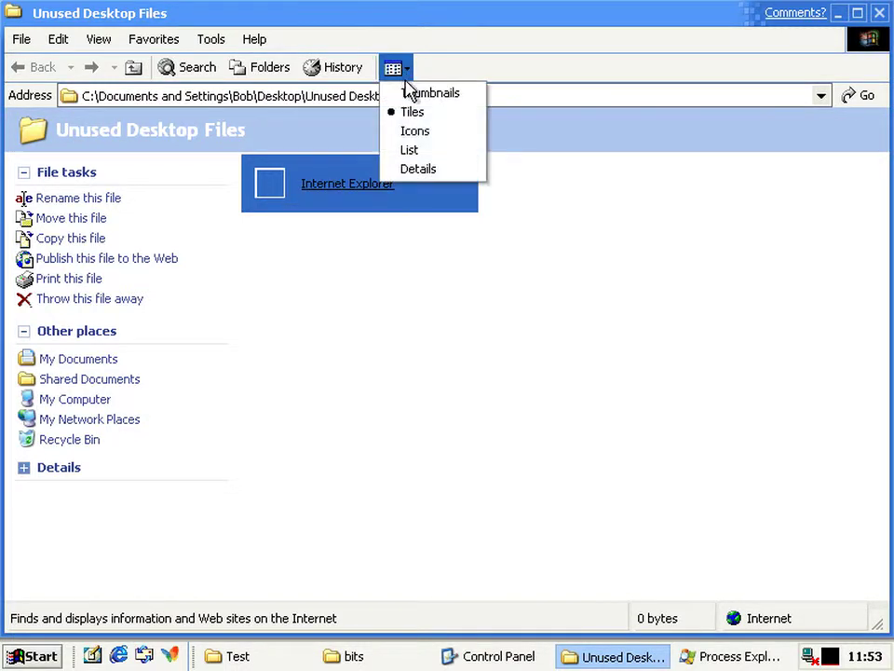
{"action": "left_click", "coordinate": [421, 133]}
Select the Internet Explorer shortcut and bring up its context menu.
{"action": "left_click", "coordinate": [411, 323]}
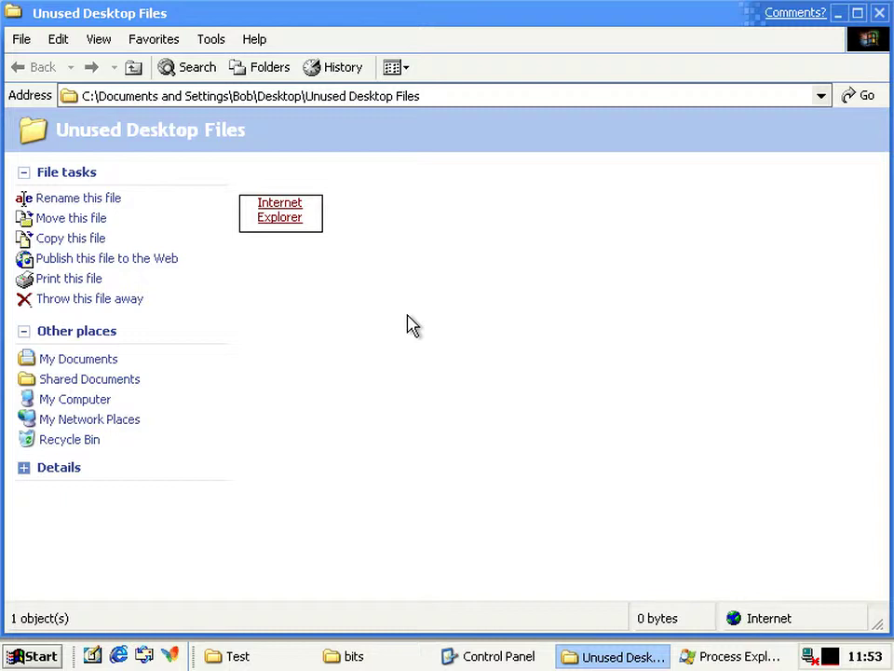
{"action": "left_click", "coordinate": [292, 199]}
{"action": "right_click", "coordinate": [289, 191]}
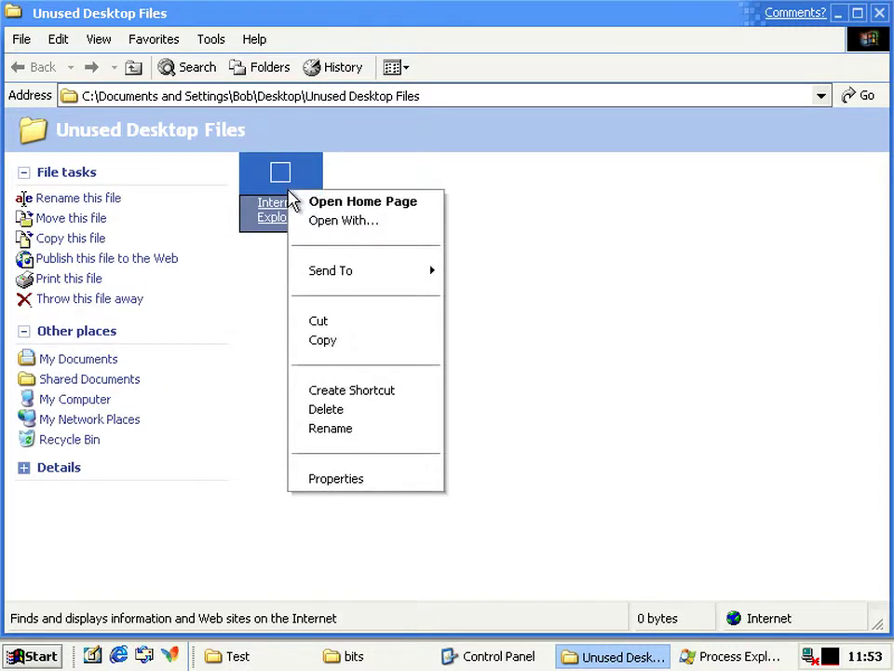